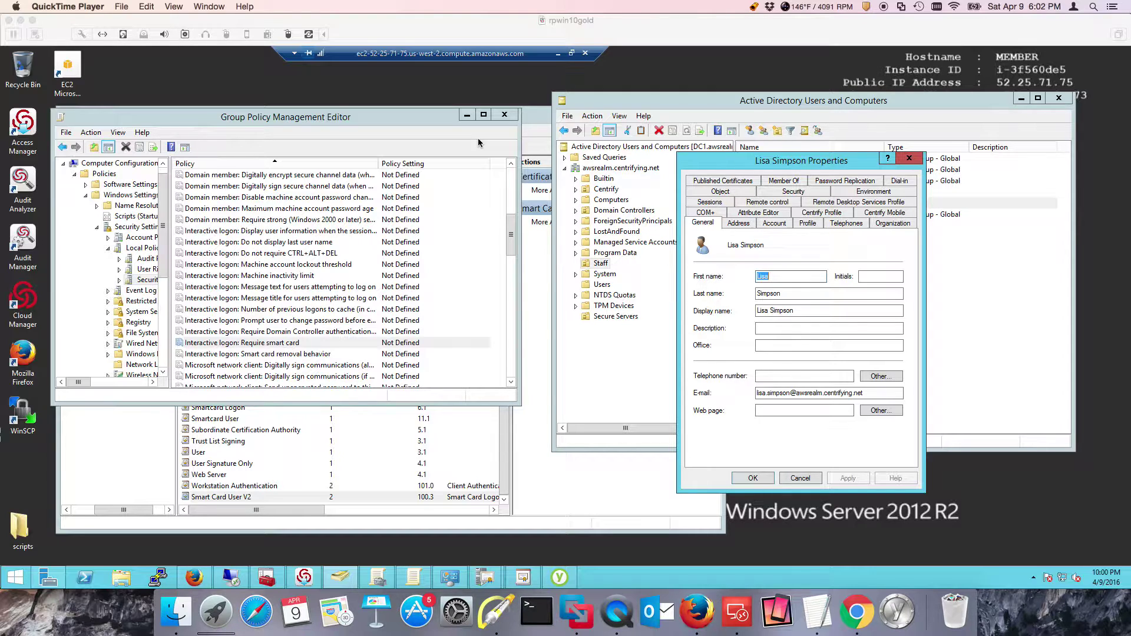
# Show the user's Account tab, scrolled to the unchecked 'Smart card is required for interactive logon' option
pyautogui.click(773, 226)
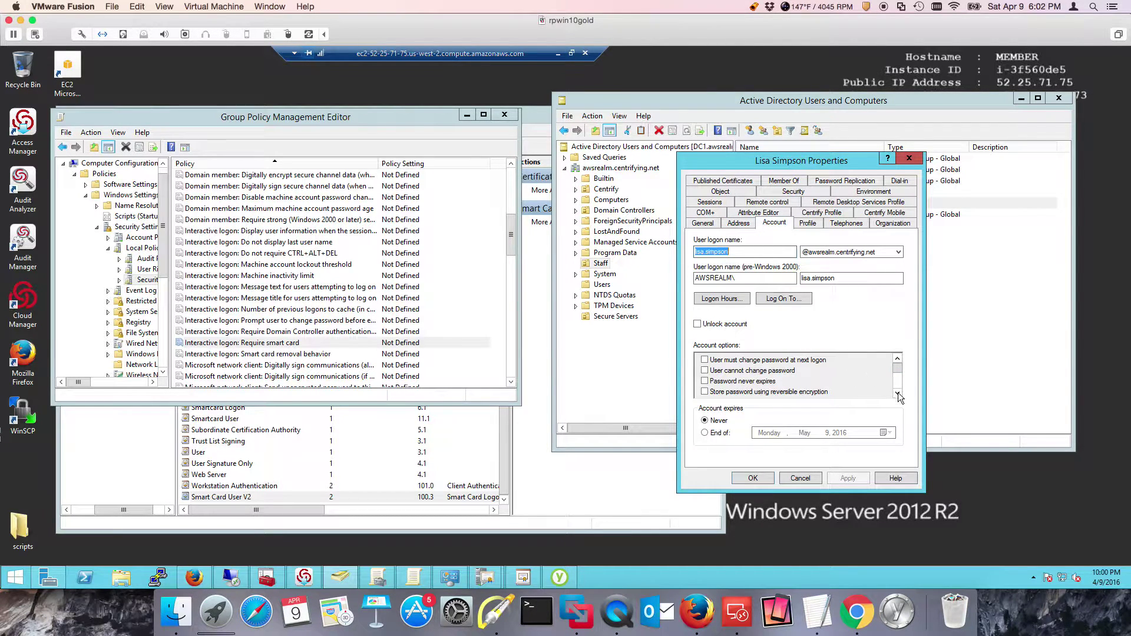
pyautogui.click(897, 392)
pyautogui.click(898, 393)
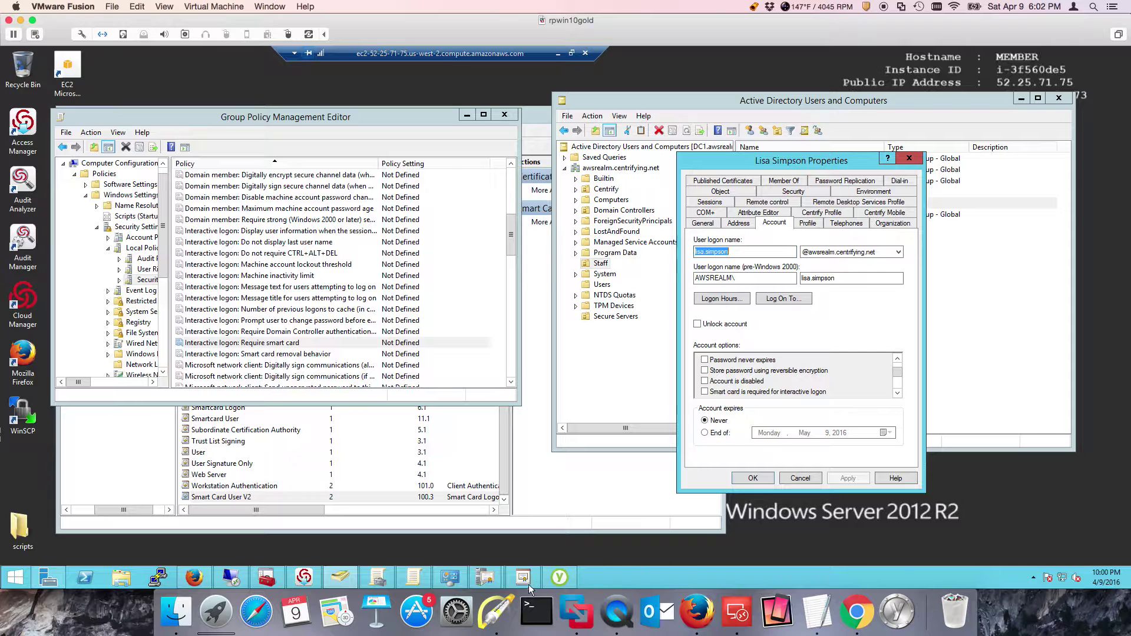
pyautogui.click(859, 386)
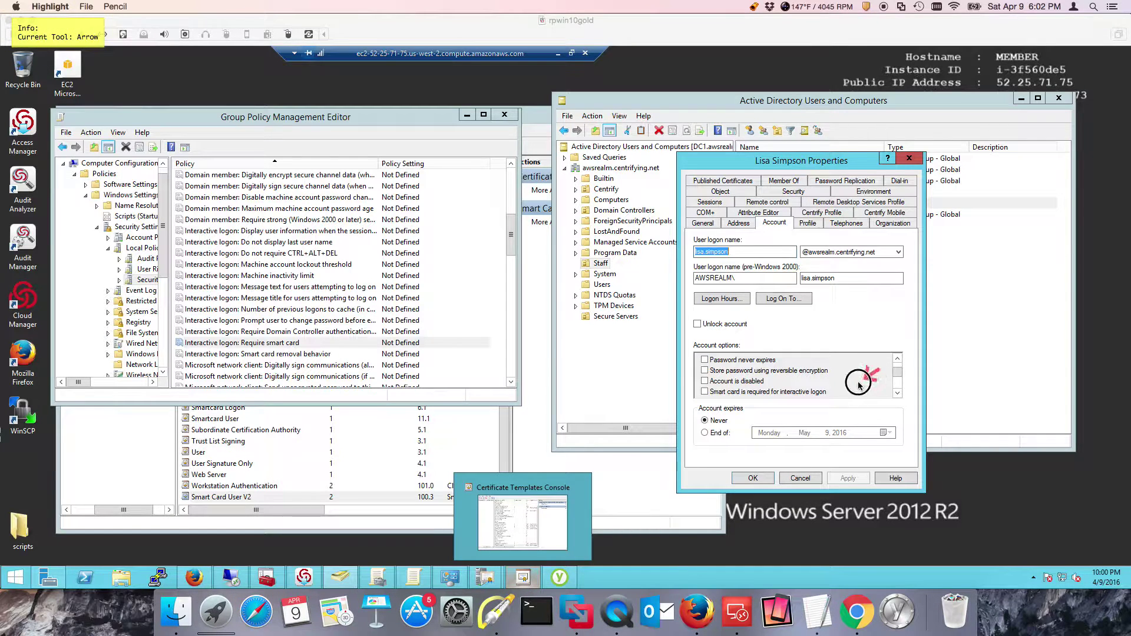
pyautogui.moveTo(858, 386); pyautogui.dragTo(835, 394)
pyautogui.press('f')
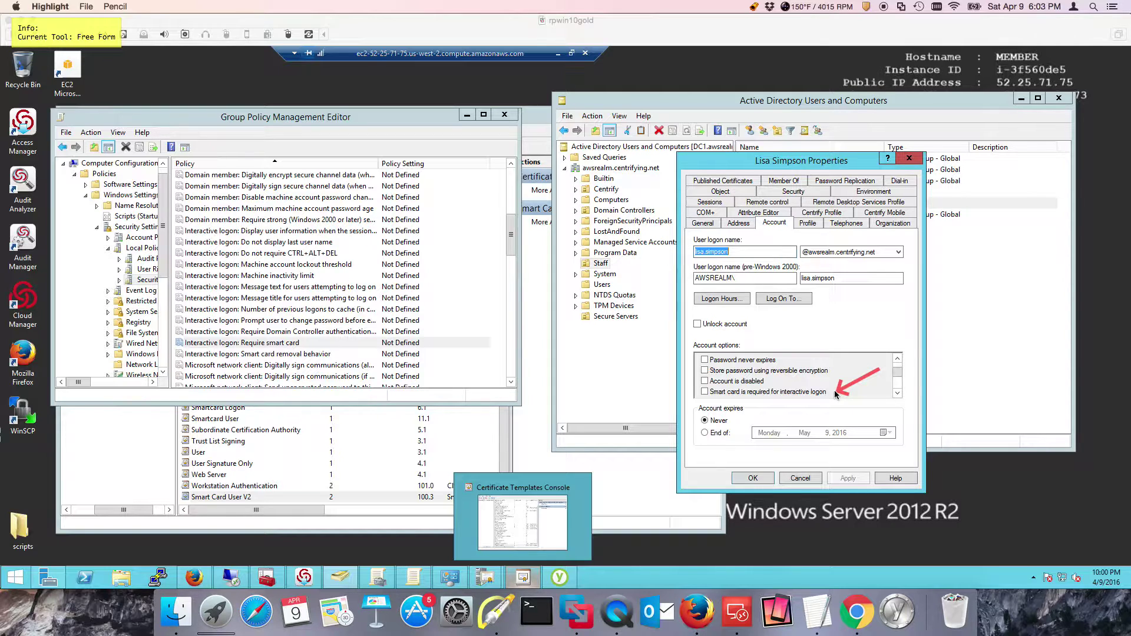
pyautogui.press('Escape')
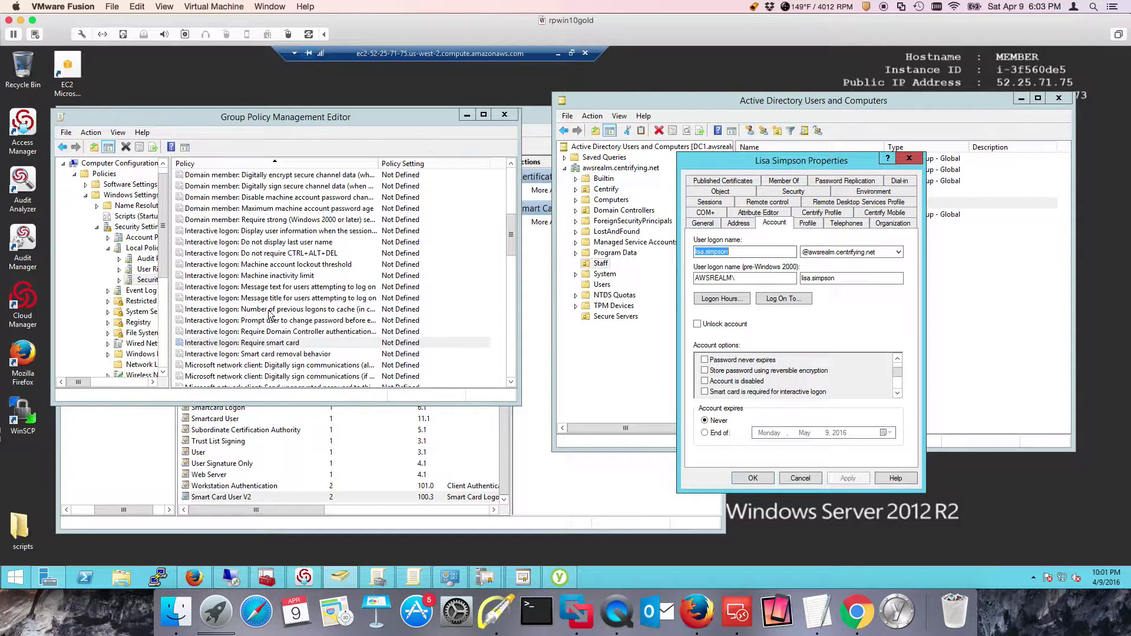
# Select 'Interactive logon: Require smart card' (Not Defined), then bring up Certificate Templates Console
pyautogui.click(301, 348)
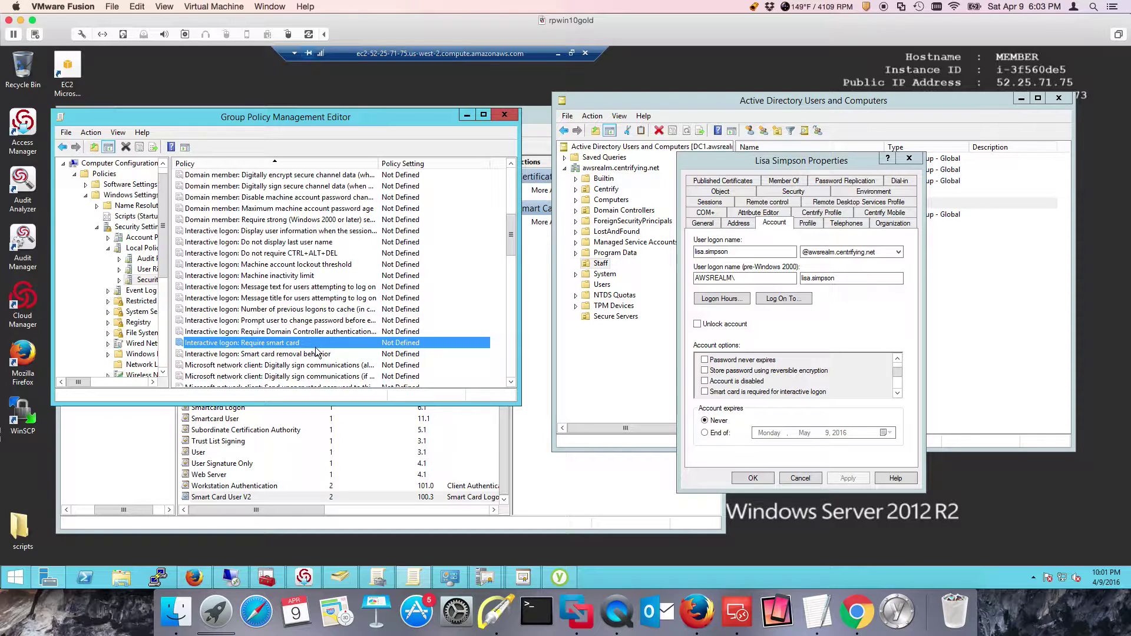
pyautogui.click(313, 525)
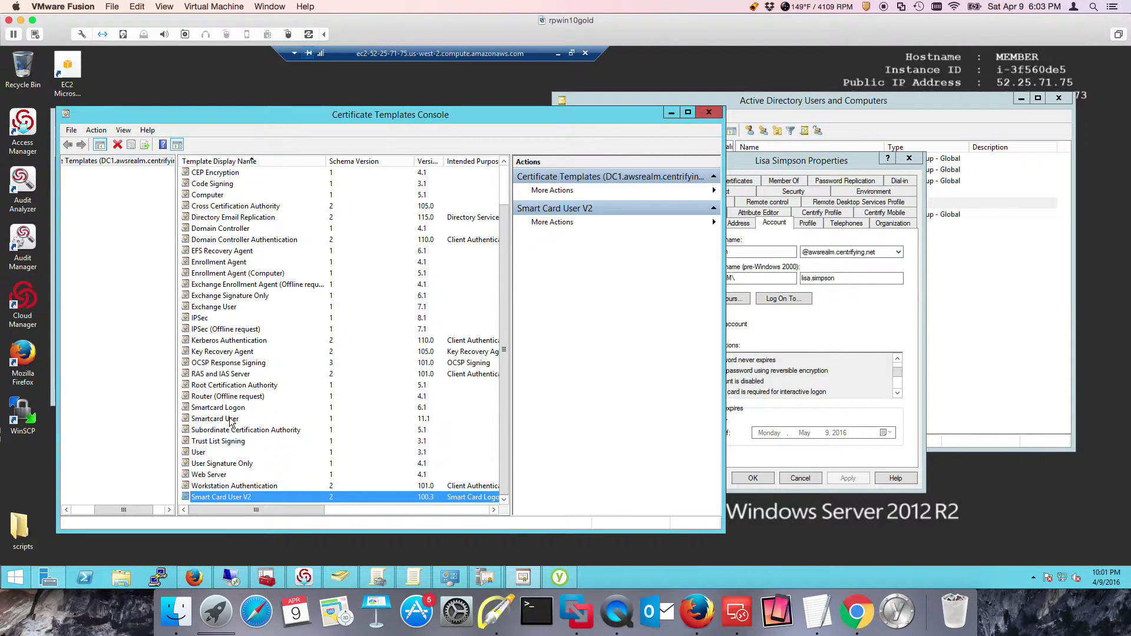
# Confirm Smart Card Users have Read, Enroll and Autoenroll on Smart Card User V2's Security tab
pyautogui.rightClick(242, 497)
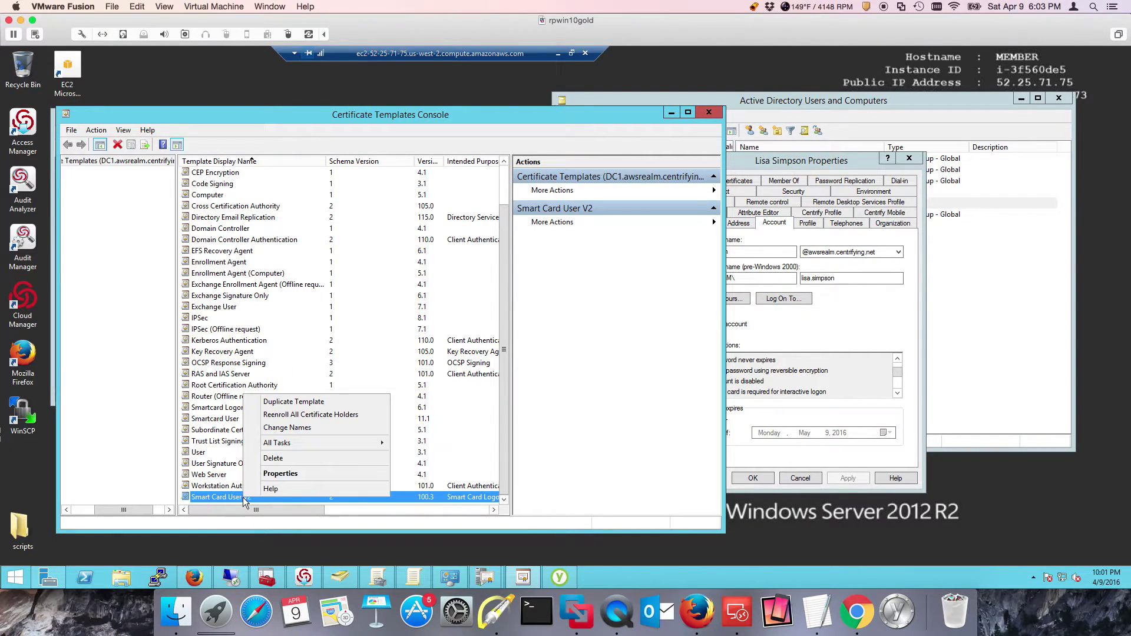
pyautogui.click(283, 474)
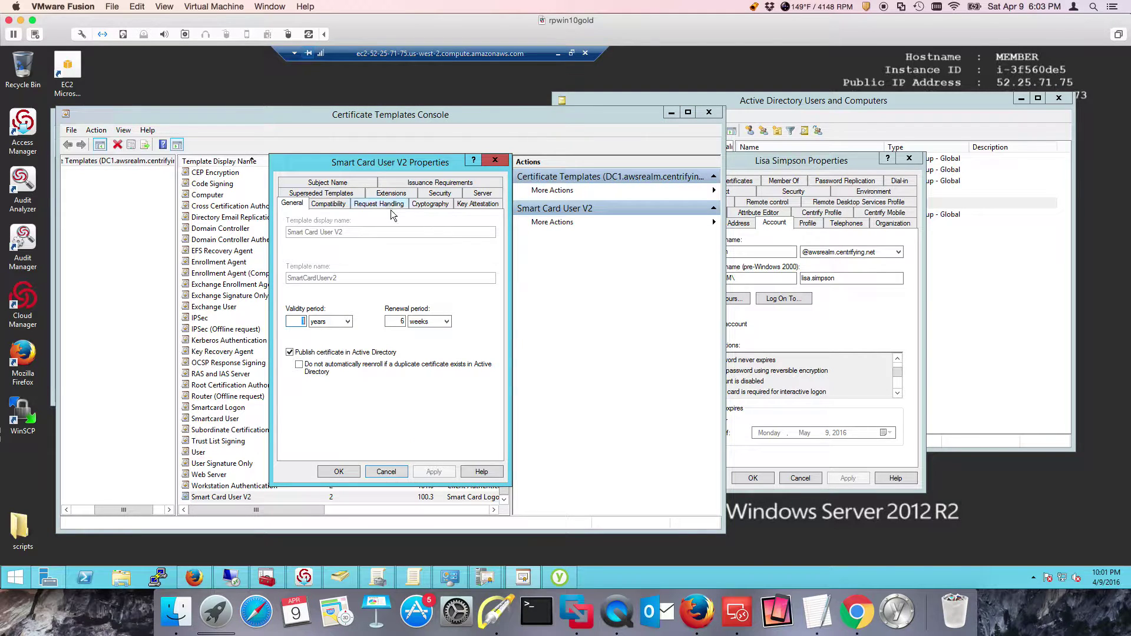
pyautogui.click(439, 193)
pyautogui.click(325, 252)
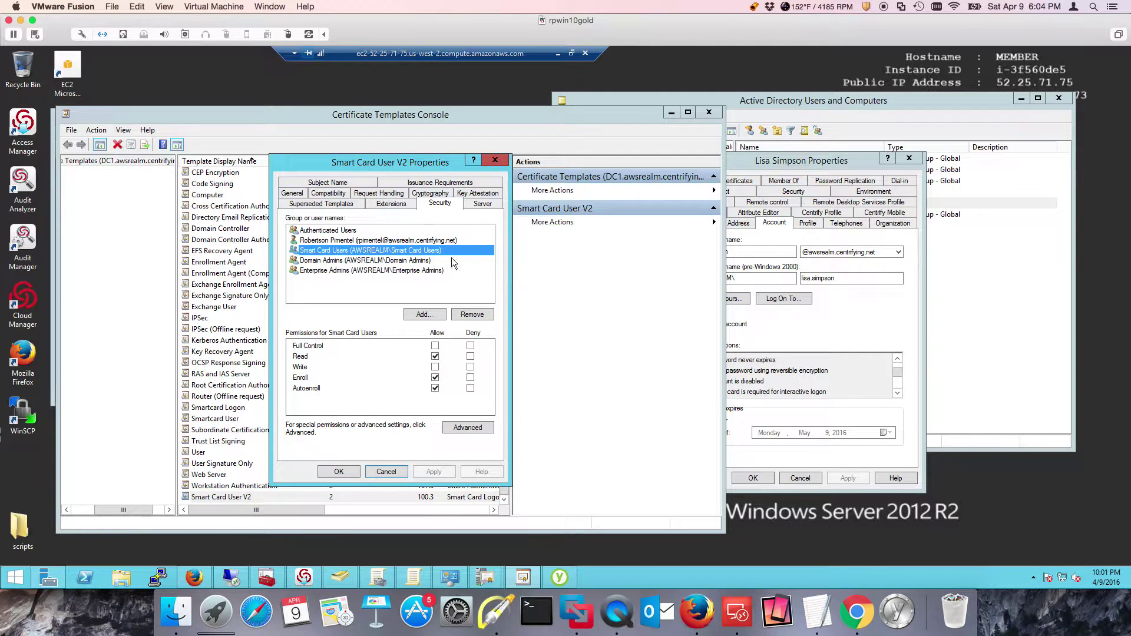
pyautogui.click(983, 295)
# Show the user's Member Of list with Smart Card Users, and cancel the Smart Card User V2 Properties
pyautogui.click(927, 289)
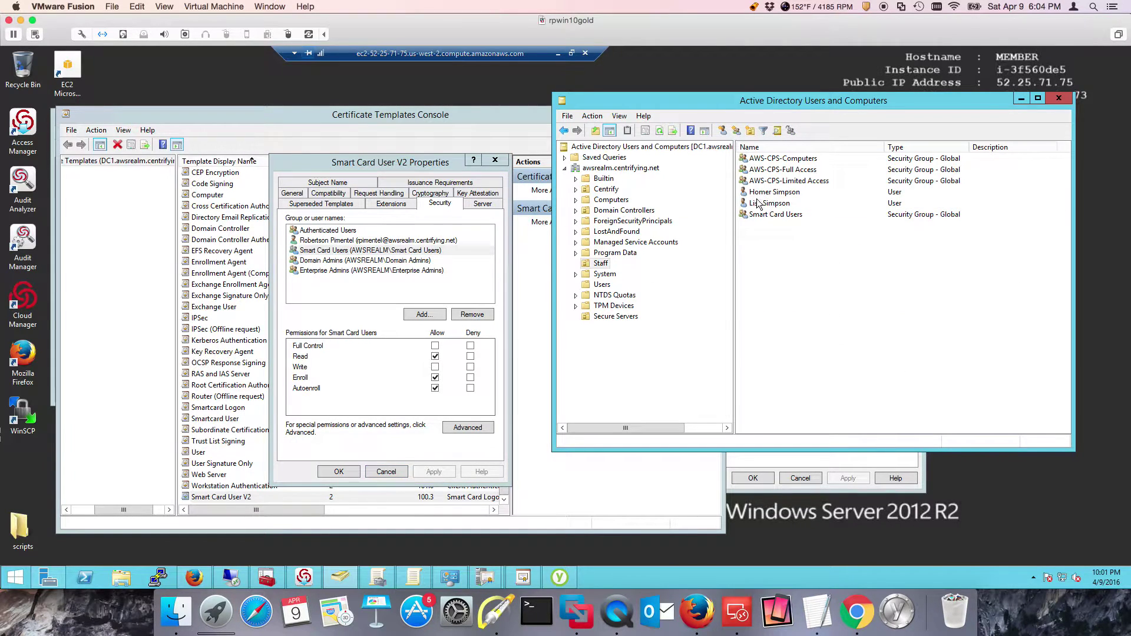
pyautogui.click(866, 458)
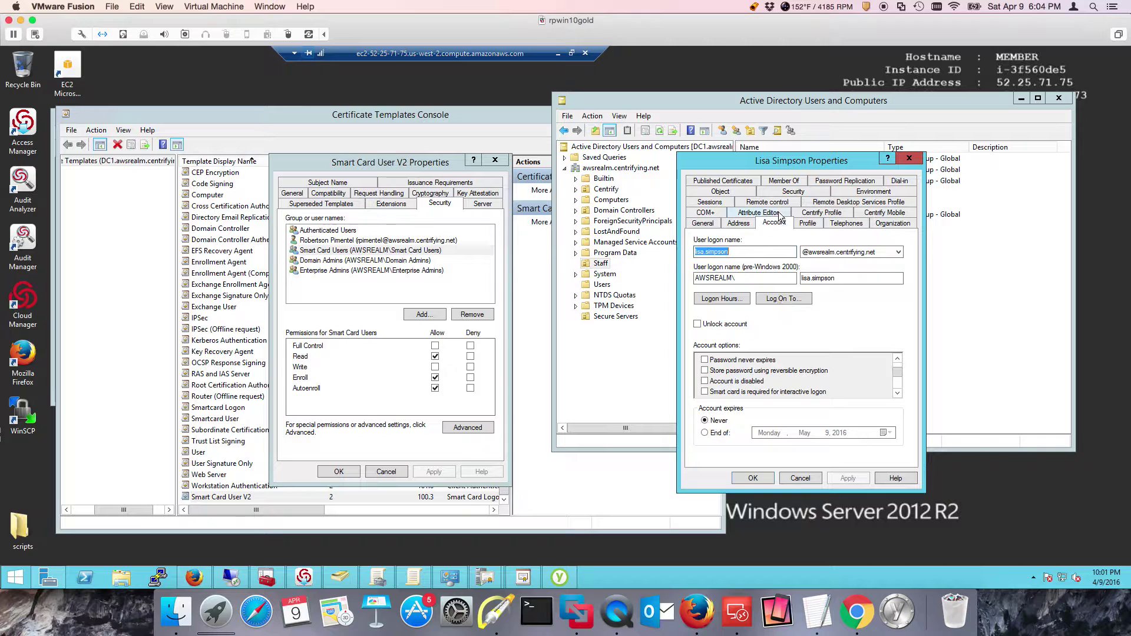
pyautogui.click(788, 183)
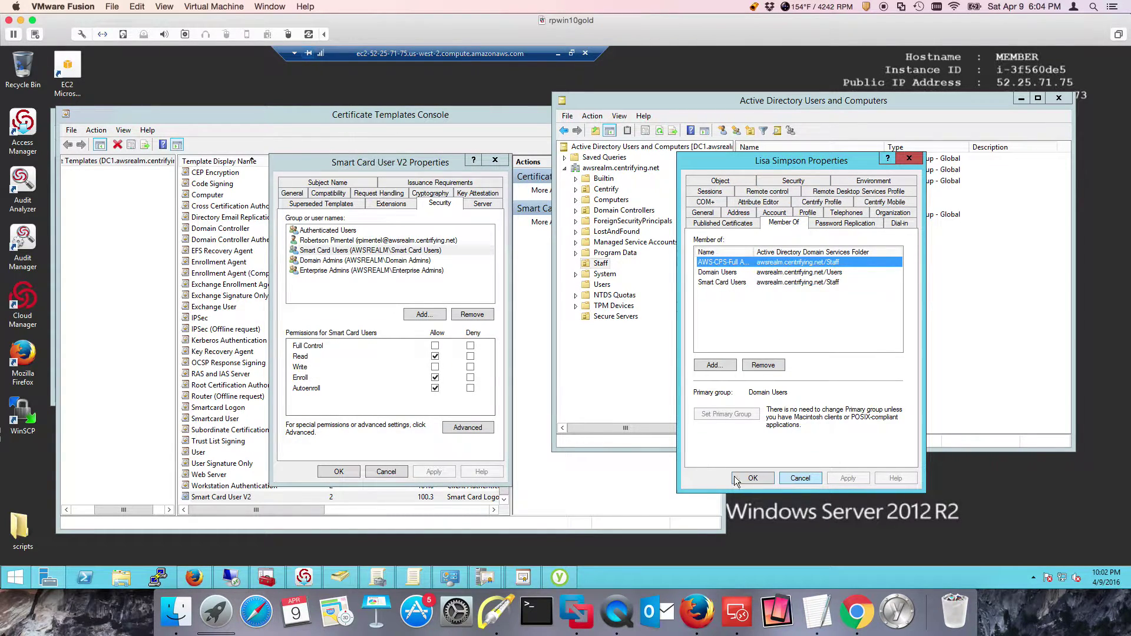
pyautogui.click(386, 472)
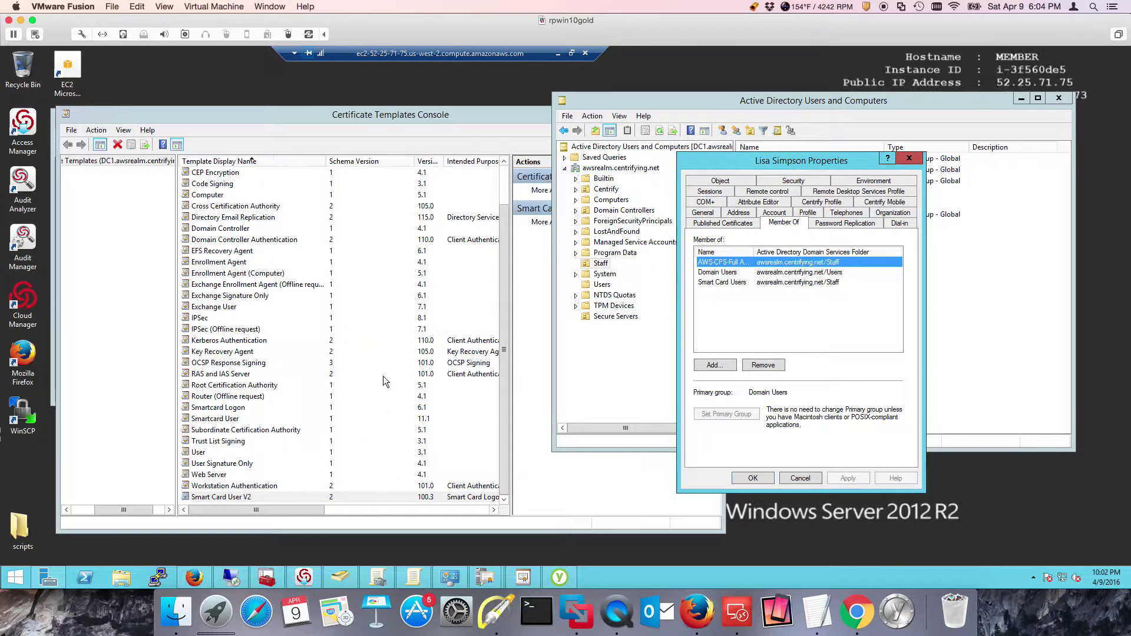
pyautogui.moveTo(425, 116); pyautogui.dragTo(445, 168)
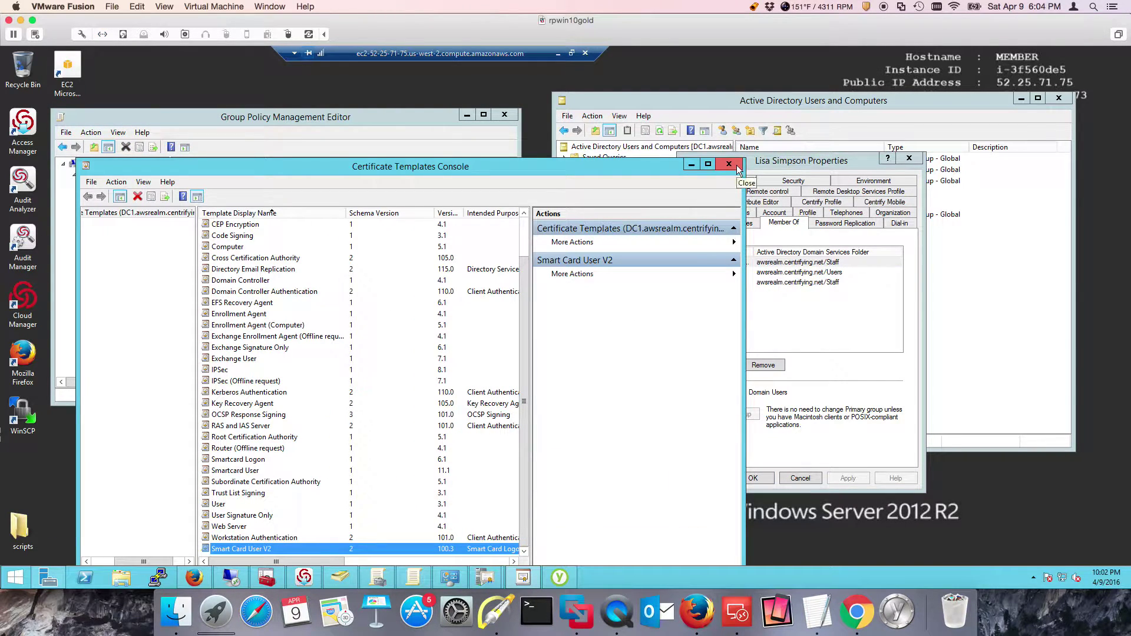
# Close the templates console and the empty local CA window, bringing the other Certification Authority forward
pyautogui.click(737, 167)
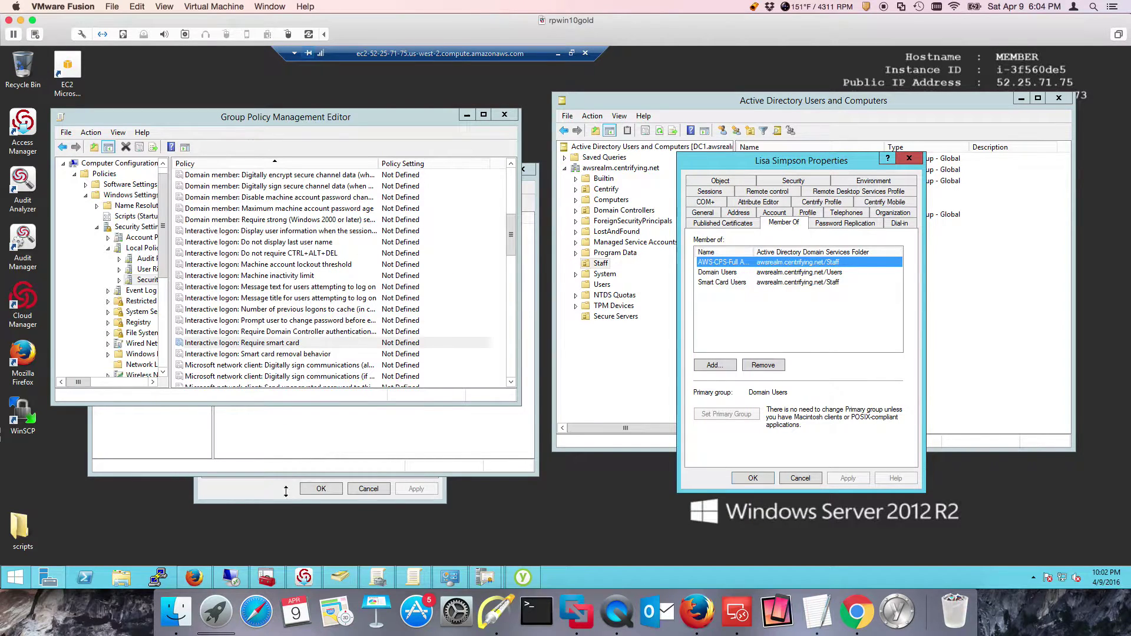
pyautogui.click(487, 574)
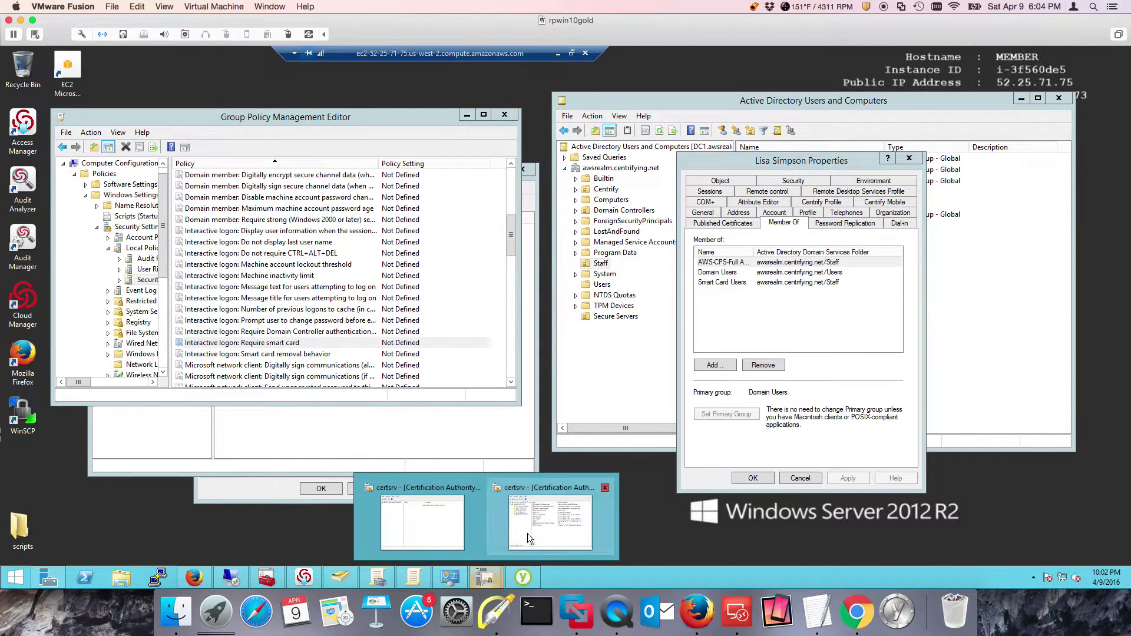
pyautogui.click(451, 513)
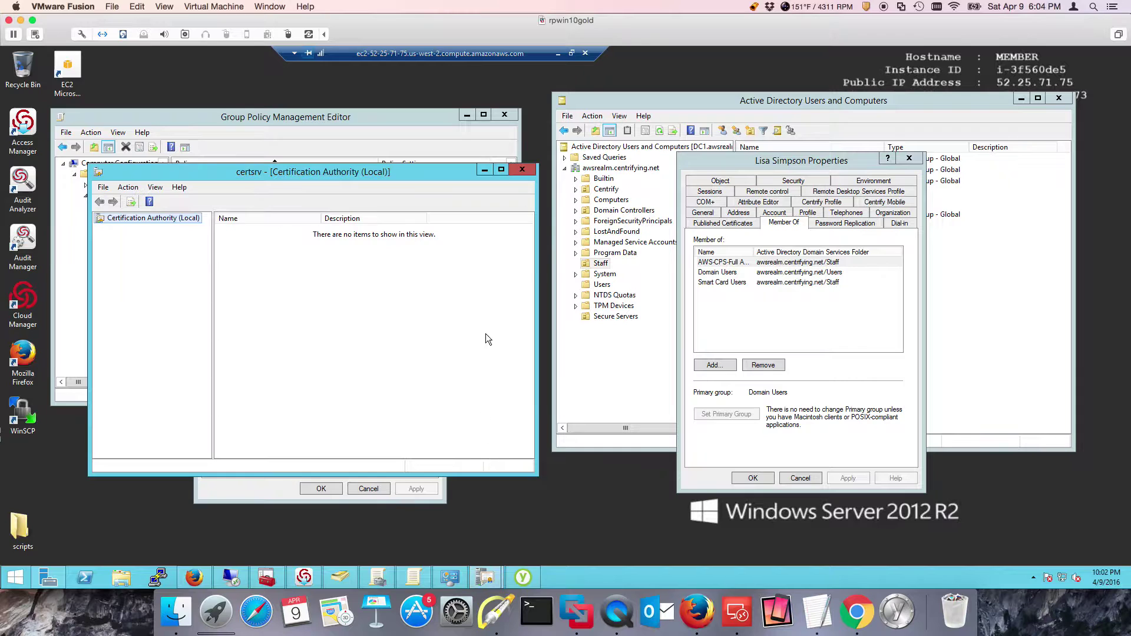
pyautogui.click(522, 173)
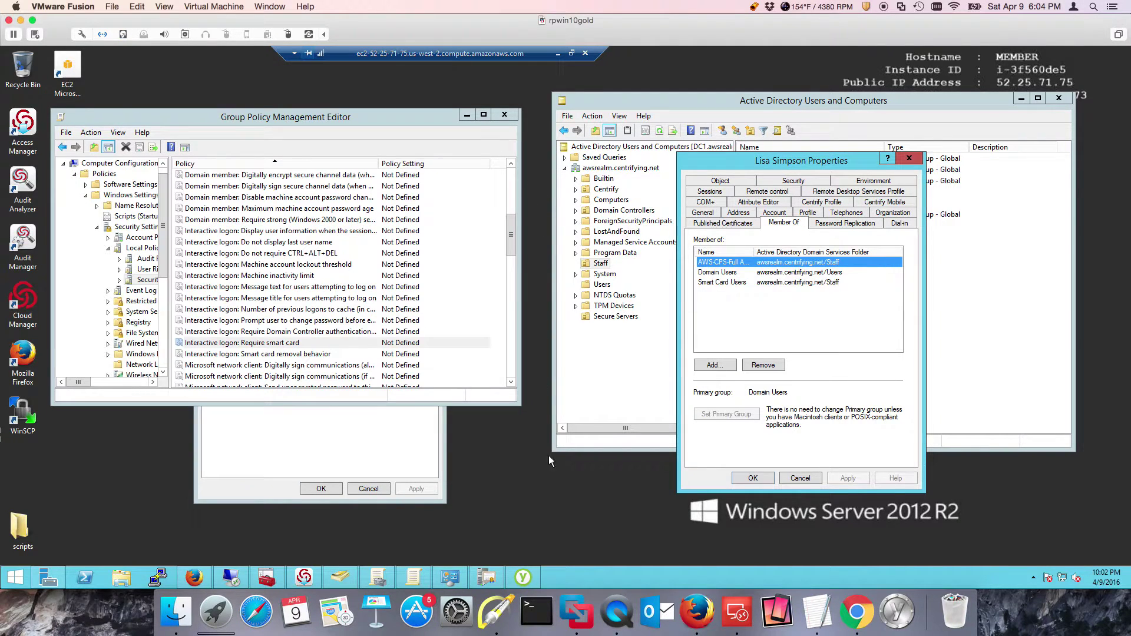
pyautogui.click(490, 575)
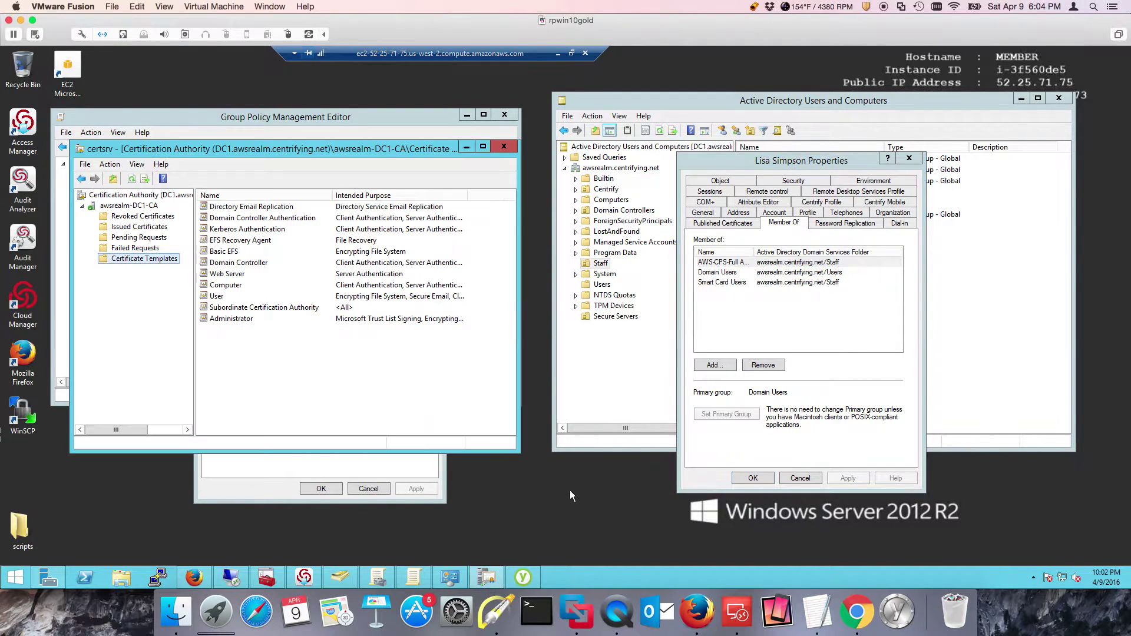
# Add Smart Card User V2 as a new Certificate Template to Issue
pyautogui.rightClick(144, 260)
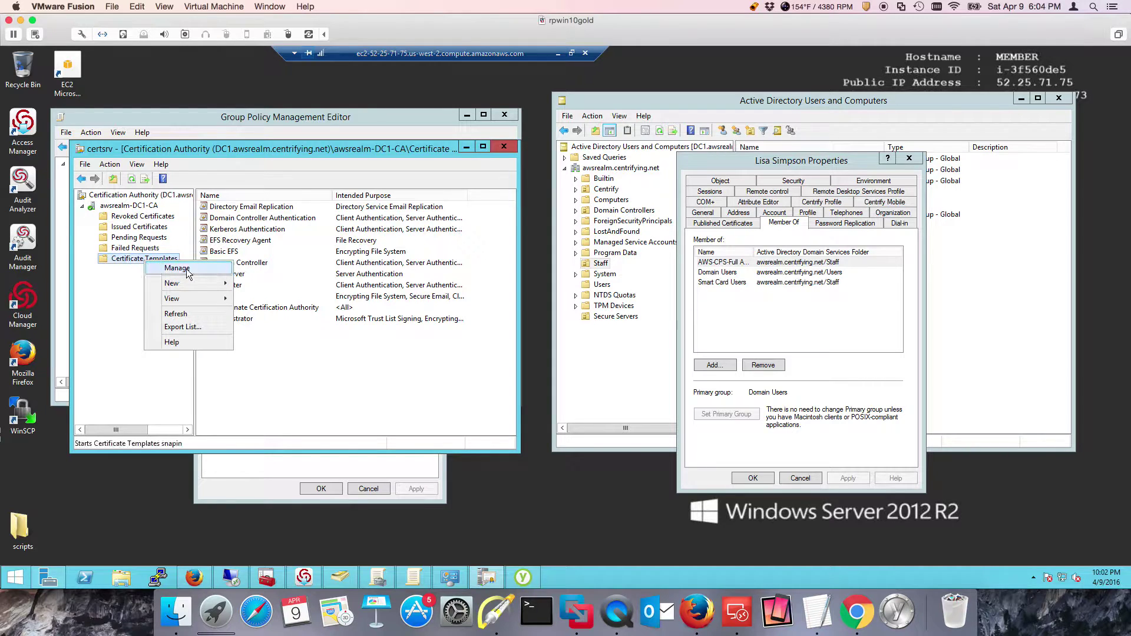
pyautogui.moveTo(193, 283)
pyautogui.click(118, 282)
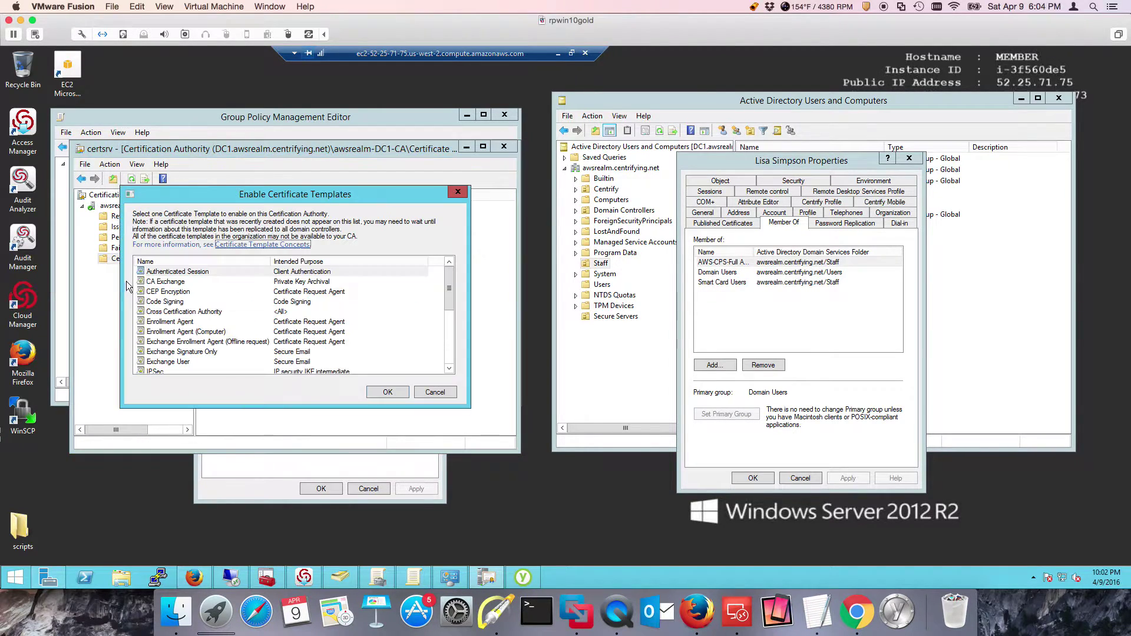
pyautogui.click(249, 323)
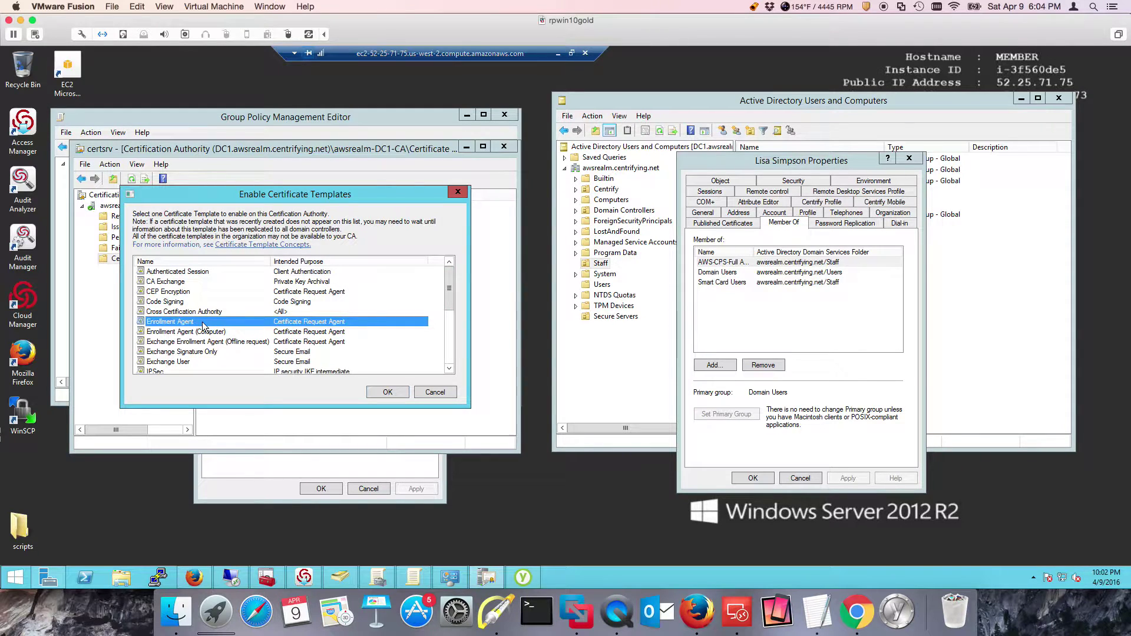
pyautogui.press('s')
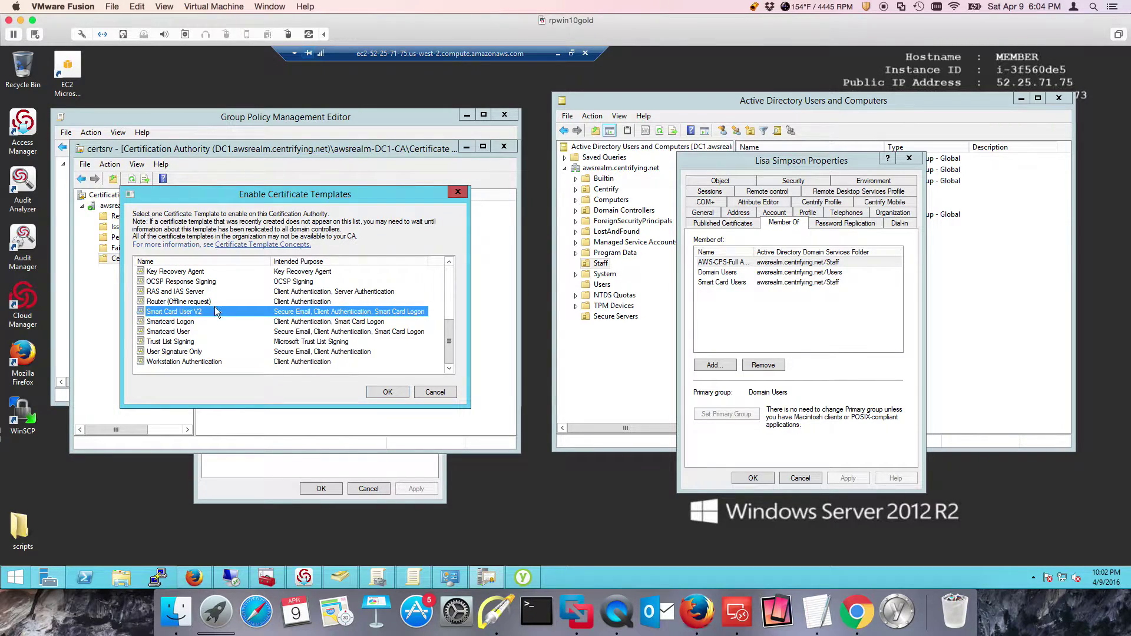
pyautogui.click(387, 394)
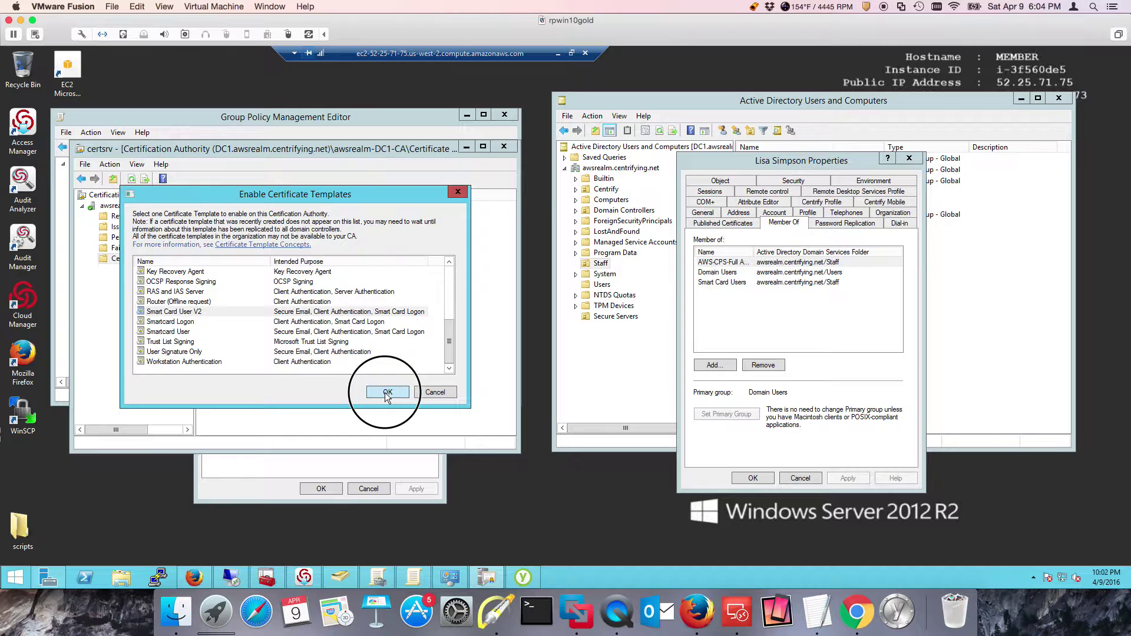
# Review the issued Smart Card User V2 template's properties, then cancel them and the user's properties
pyautogui.rightClick(247, 208)
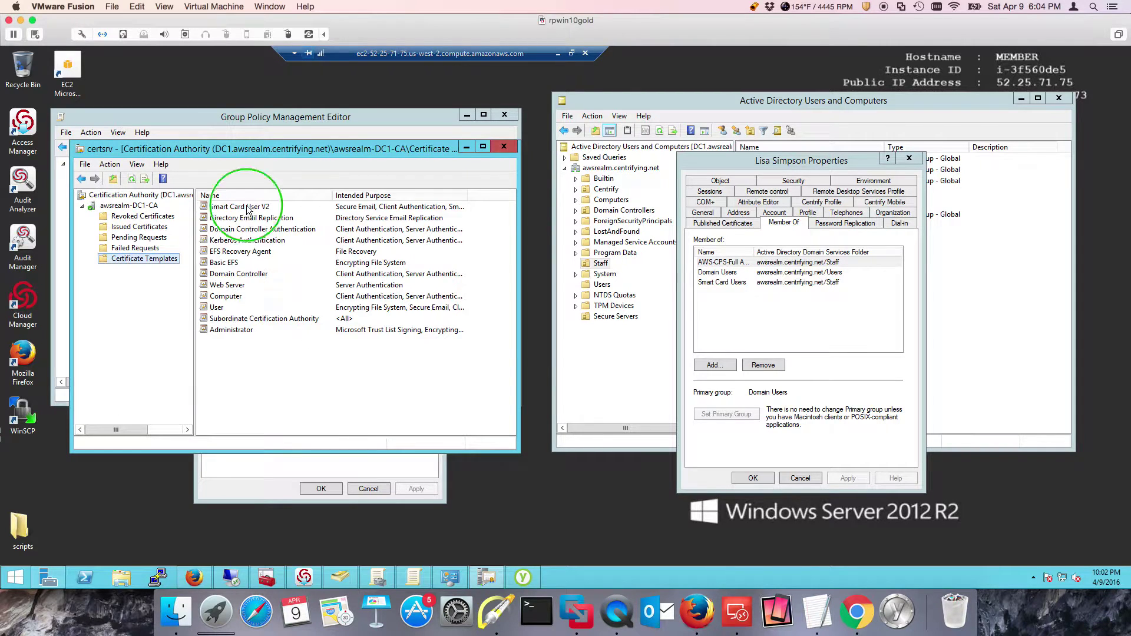
pyautogui.click(297, 229)
pyautogui.hotkey('ctrl', 'c')
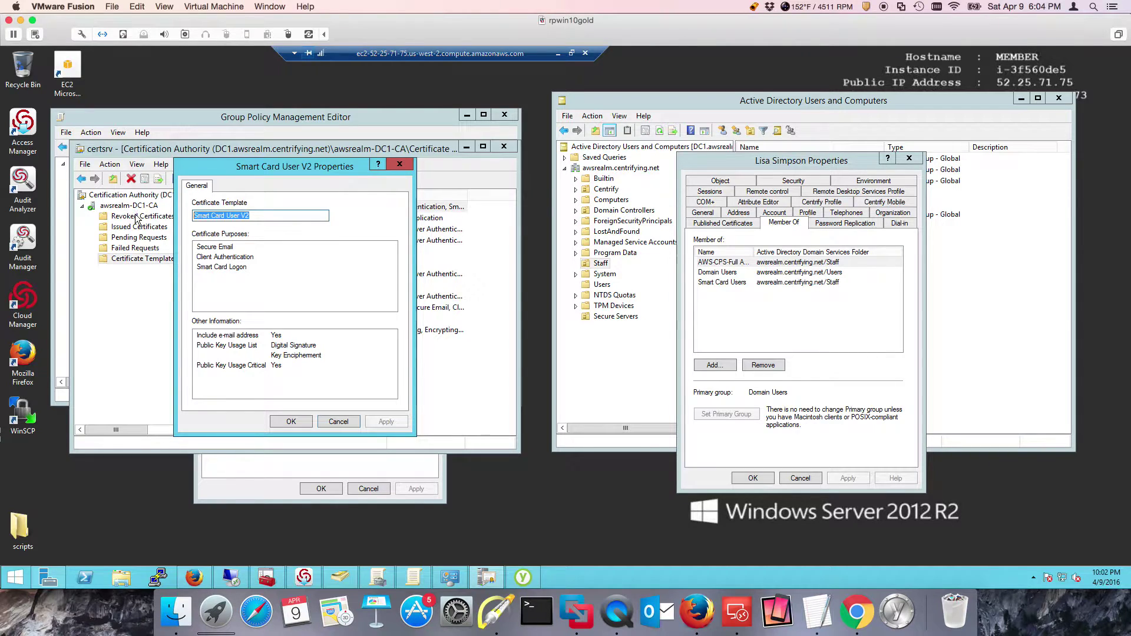
pyautogui.click(343, 421)
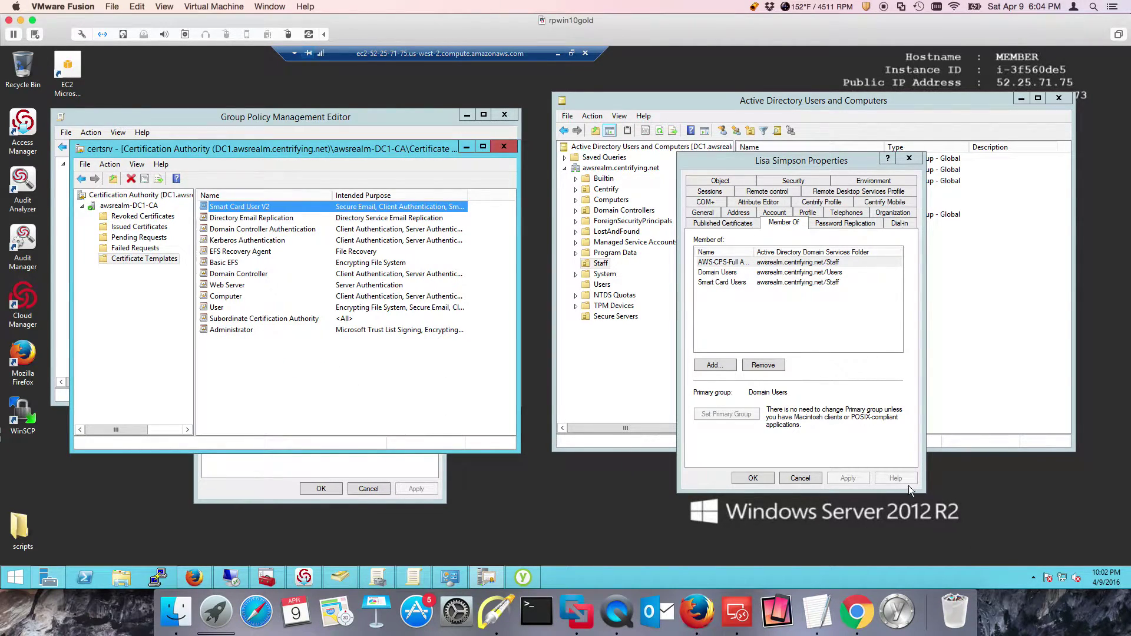
pyautogui.click(802, 477)
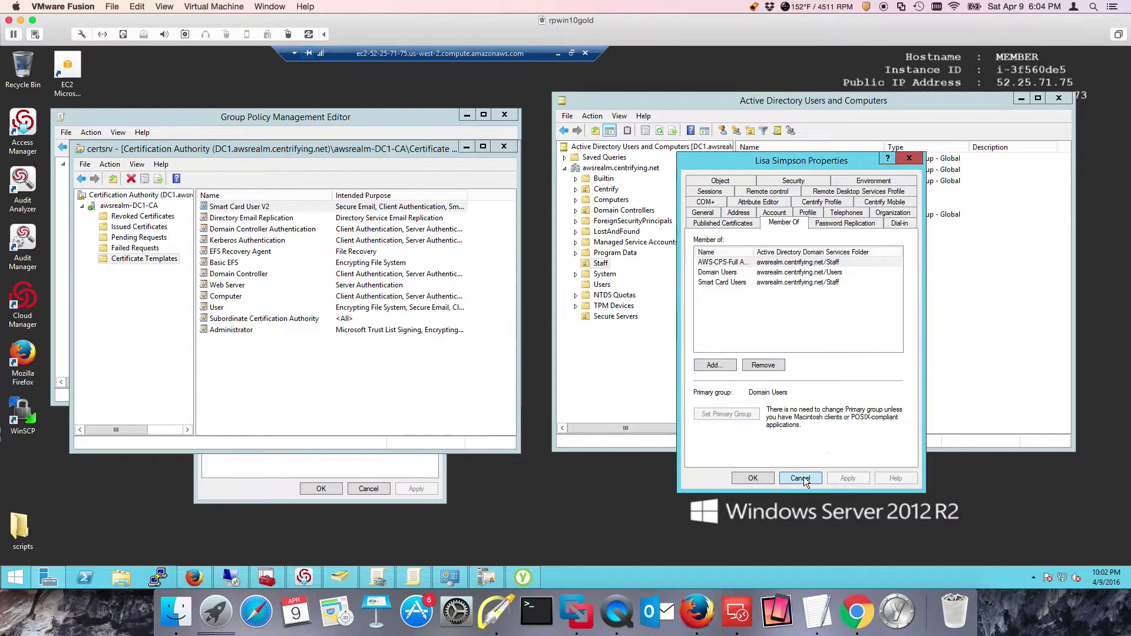
# Request a new slot 9a key with a Windows CA certificate using template SmartCardUserV2
pyautogui.click(1020, 100)
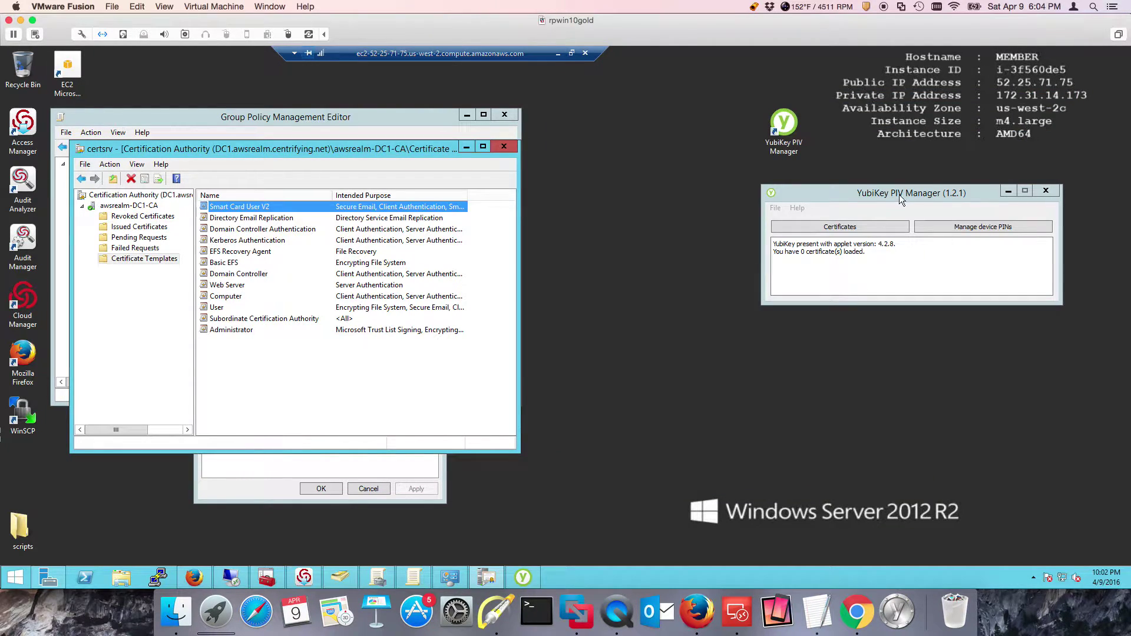
pyautogui.moveTo(898, 195); pyautogui.dragTo(806, 180)
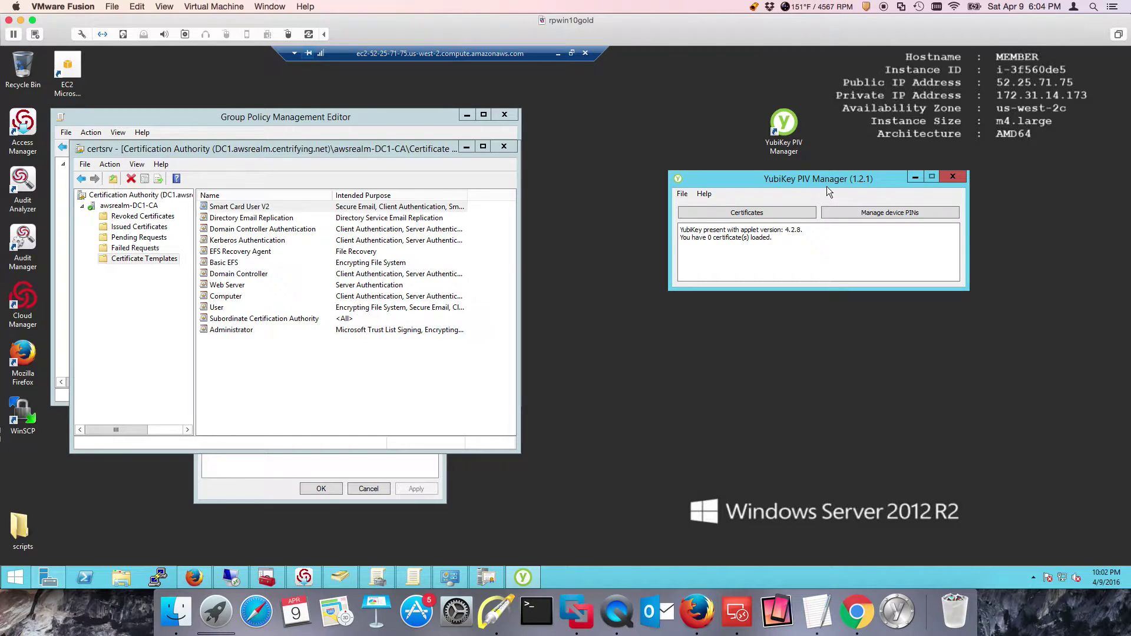
pyautogui.click(755, 213)
pyautogui.click(876, 271)
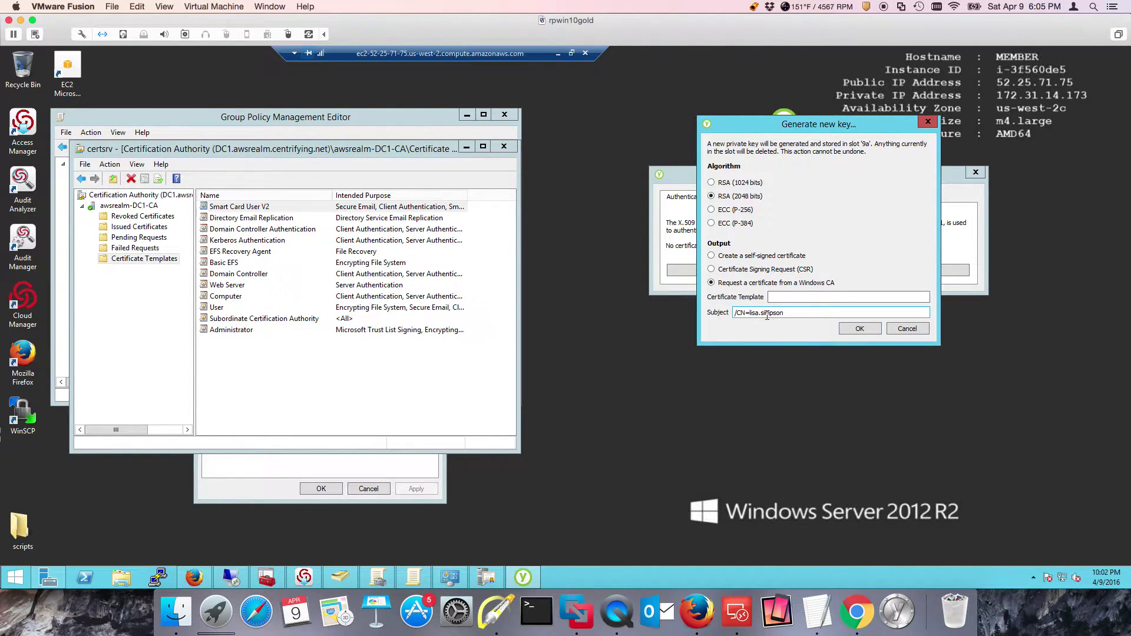
pyautogui.click(788, 300)
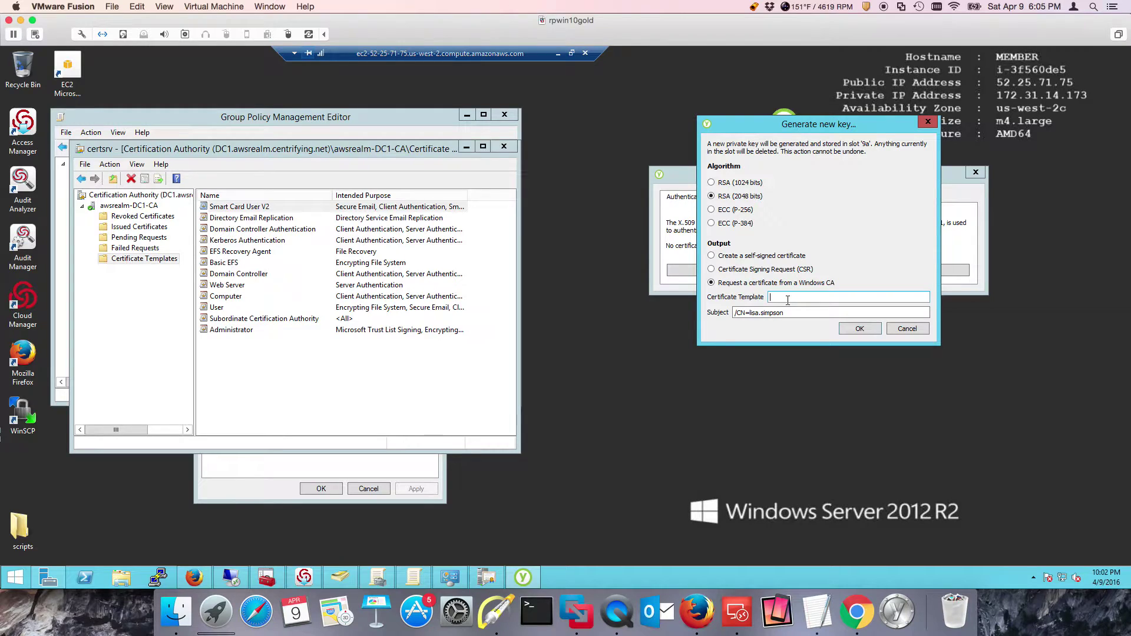
pyautogui.hotkey('ctrl', 'v')
pyautogui.press('BackSpace')
pyautogui.press('BackSpace')
pyautogui.press('BackSpace')
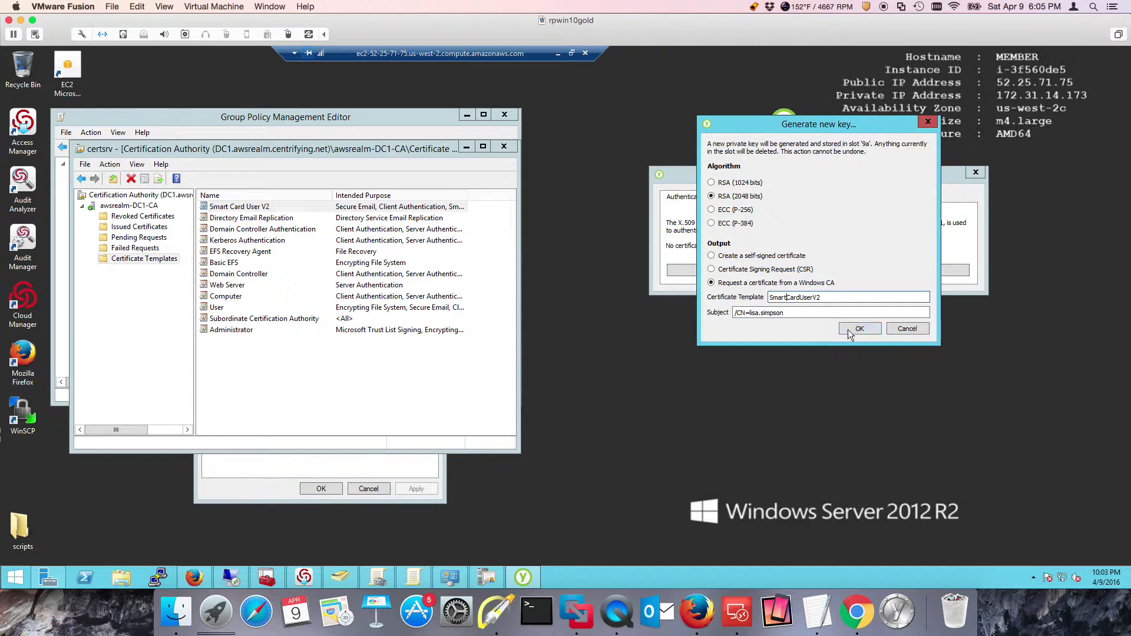
pyautogui.click(872, 332)
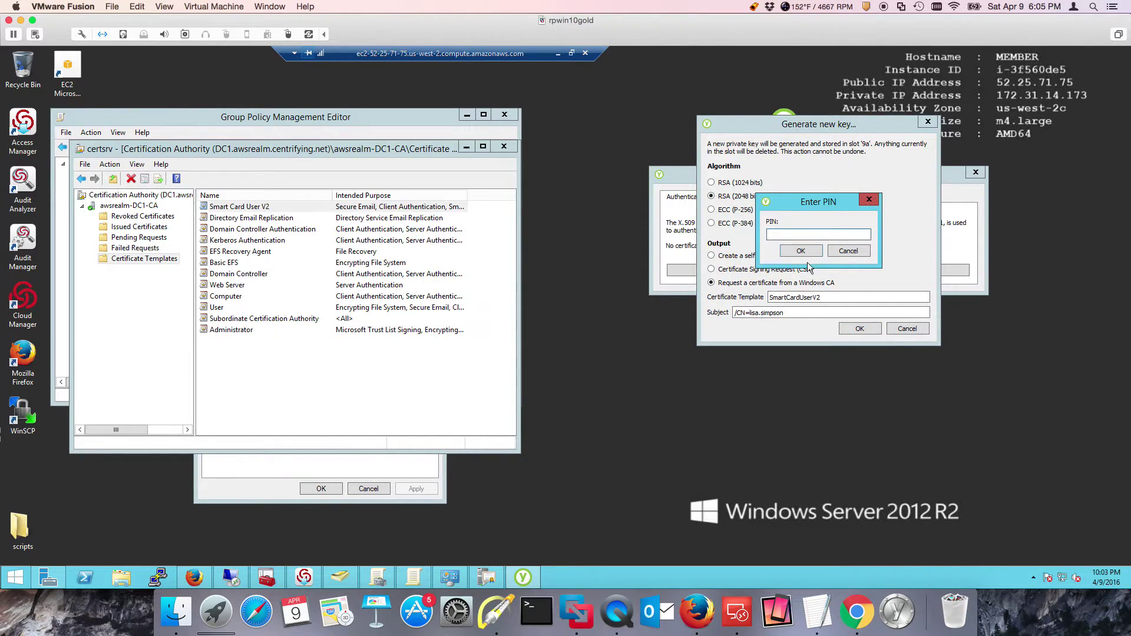
# Enter the YubiKey PIN, choose the awsrealm-DC1-CA (Kerberos) CA, and acknowledge the generated slot 9a key
pyautogui.write('1234')
pyautogui.press('Return')
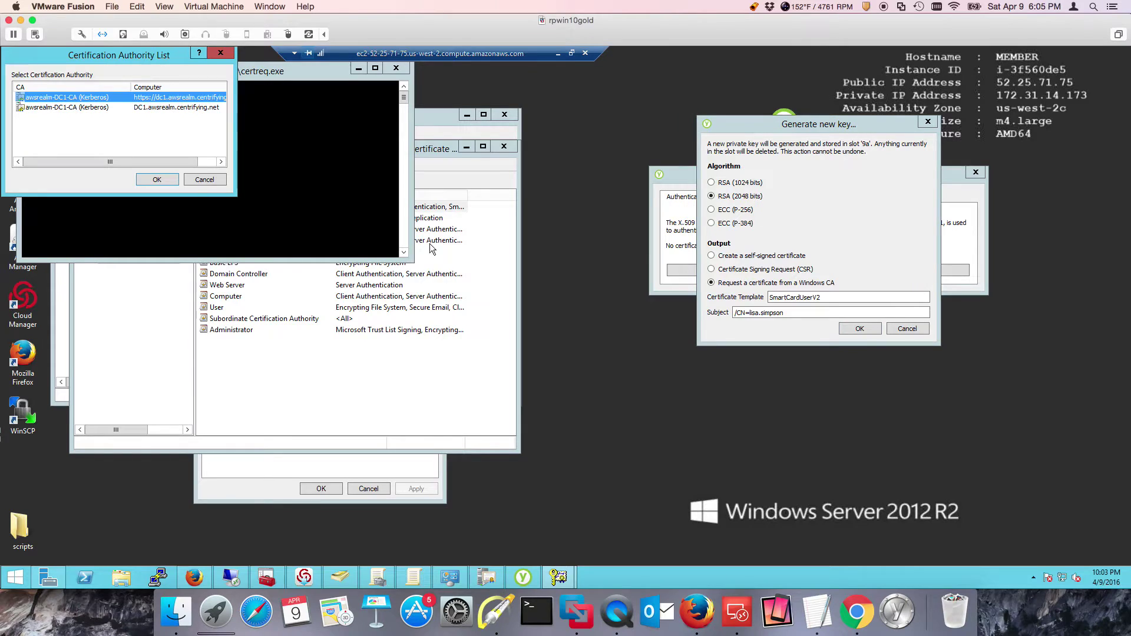
pyautogui.click(70, 109)
pyautogui.click(157, 182)
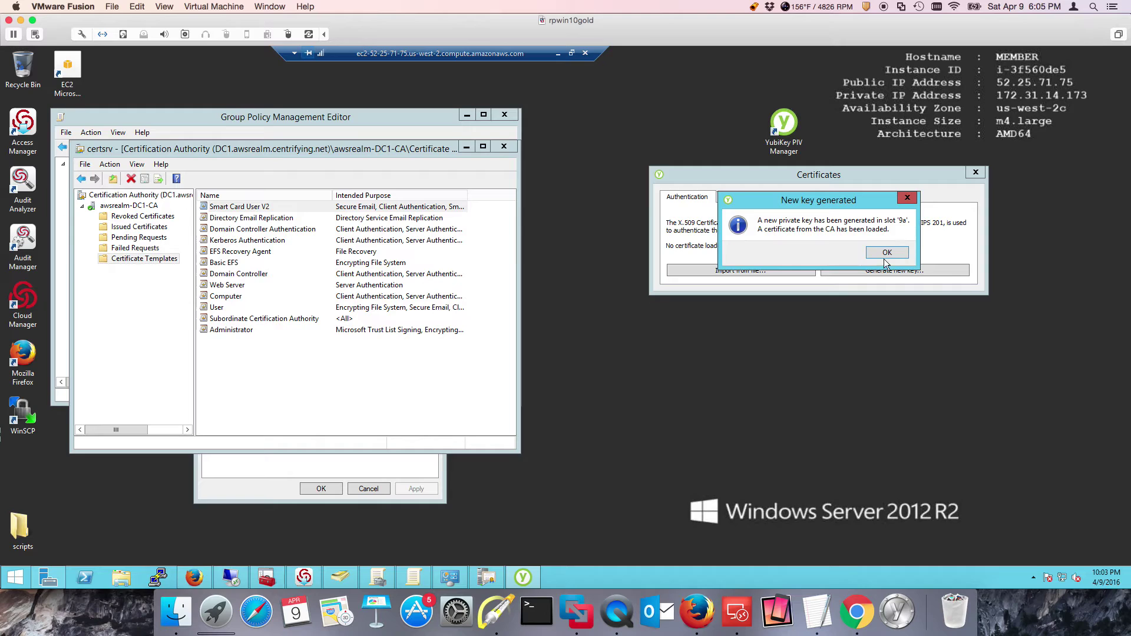
pyautogui.click(900, 253)
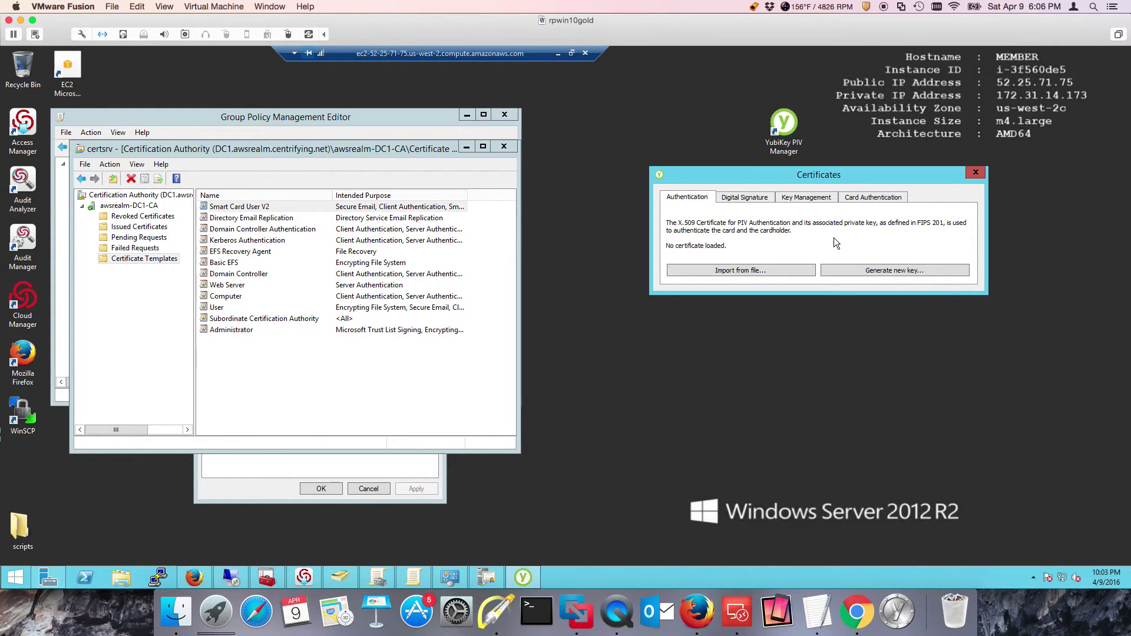